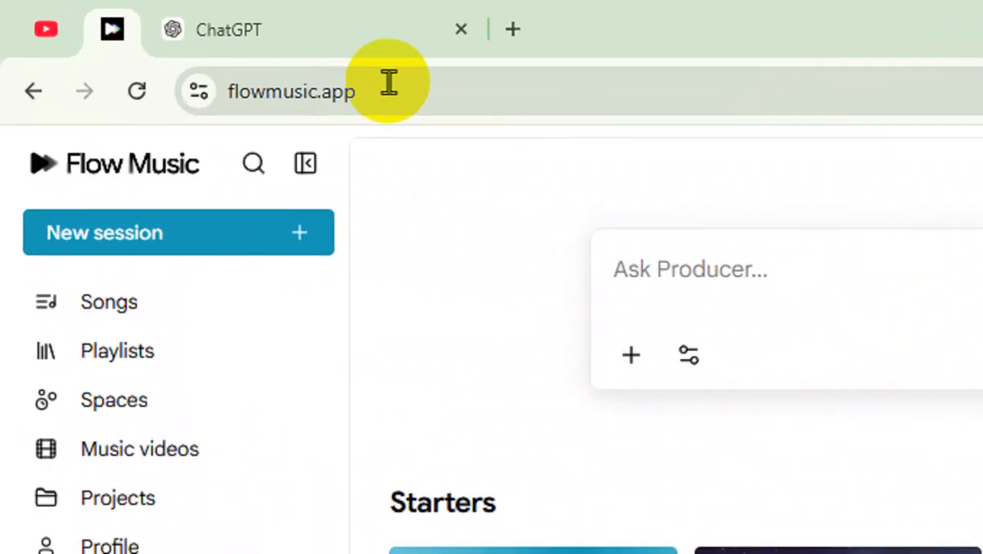
pyautogui.click(191, 43)
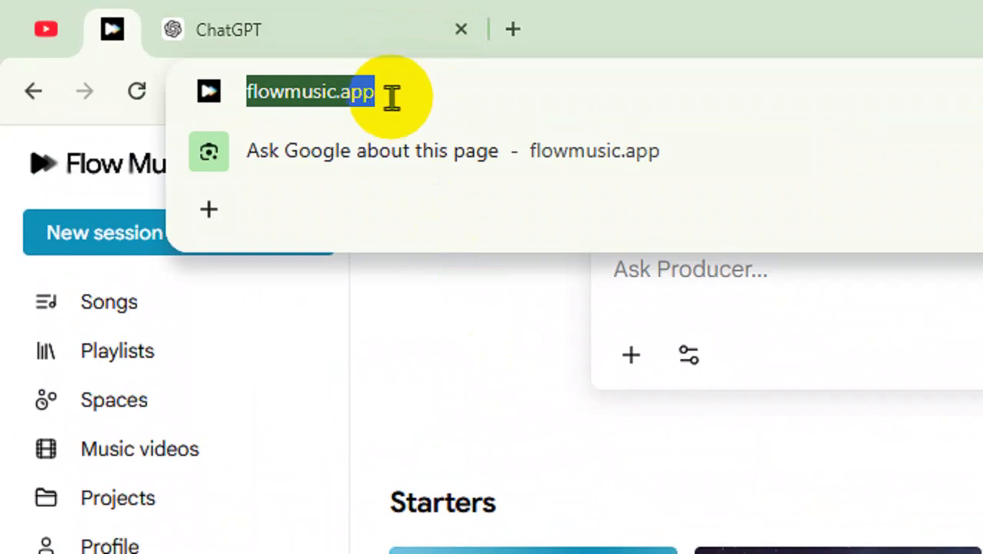
pyautogui.click(461, 363)
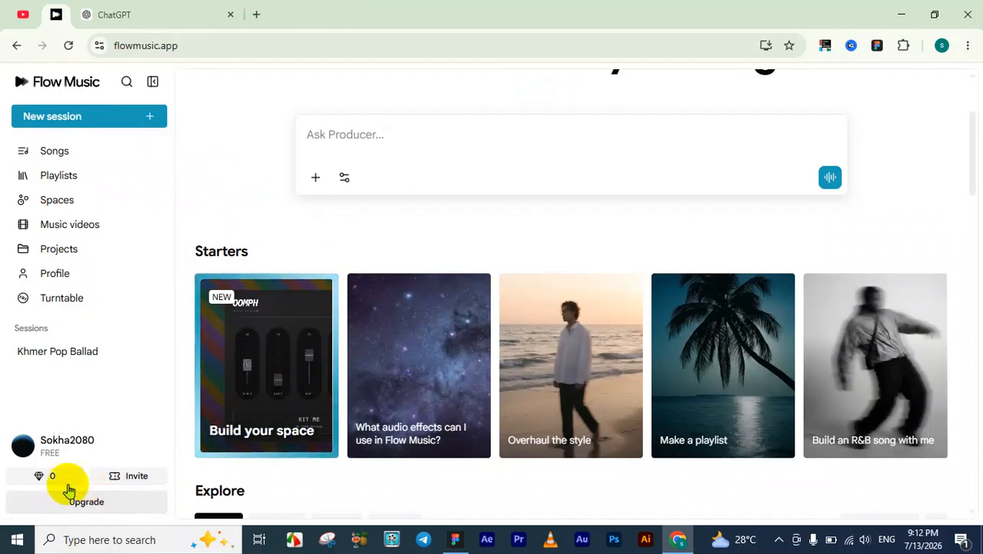
# Step: Switch to ChatGPT and submit the Khmer prompt asking for a sentimental song titled "ដឹងទេថាបងនឹកអូន"
pyautogui.click(125, 19)
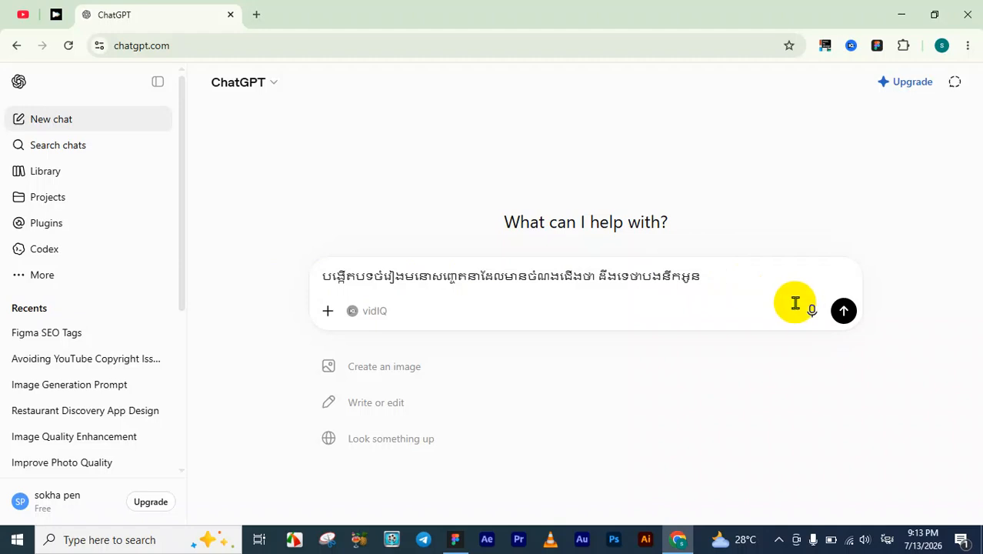
pyautogui.click(844, 312)
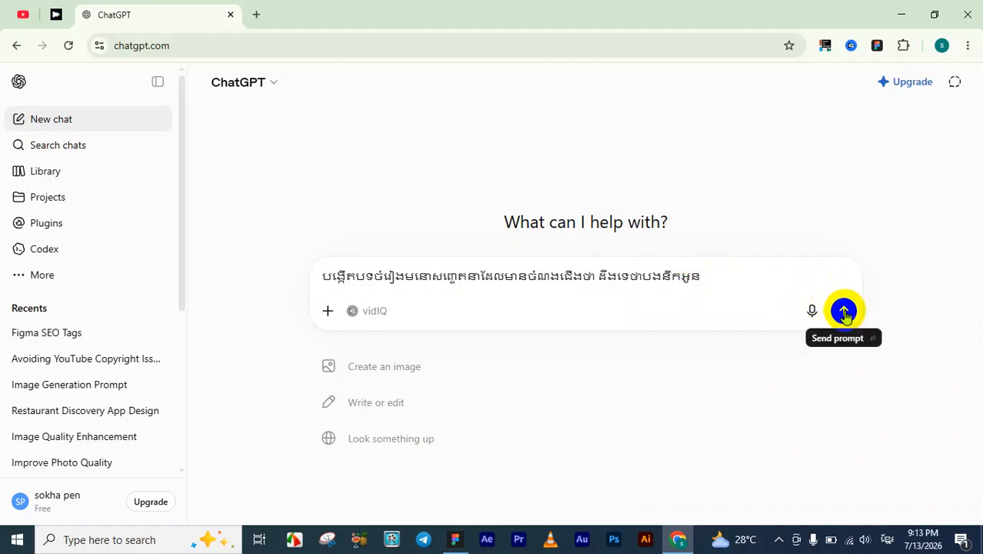
pyautogui.click(842, 310)
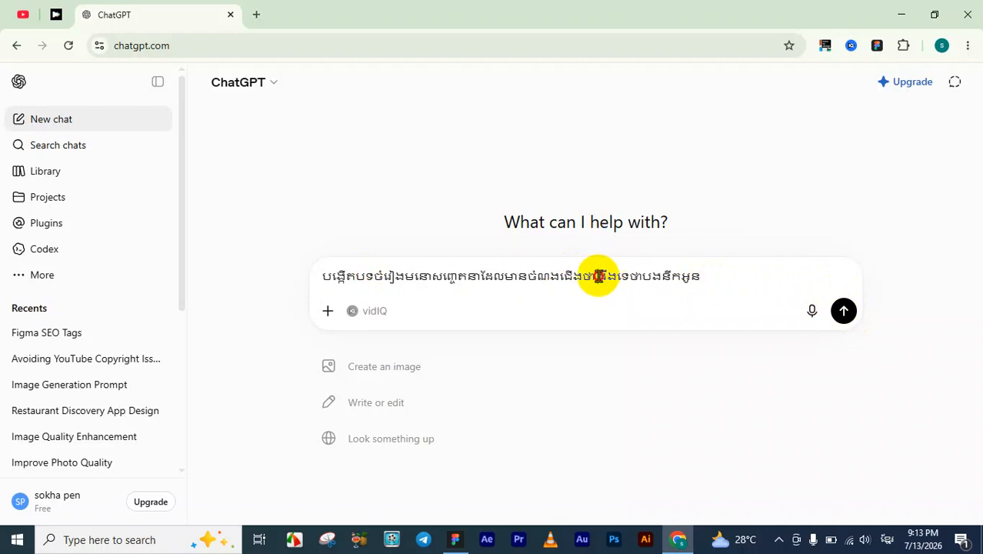
pyautogui.moveTo(598, 275); pyautogui.dragTo(779, 286)
pyautogui.click(703, 275)
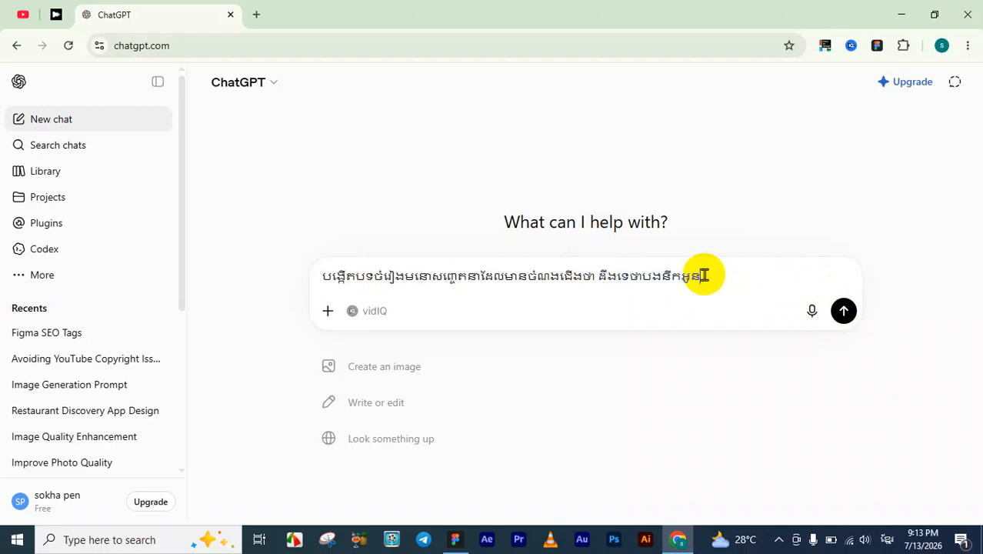
pyautogui.click(843, 310)
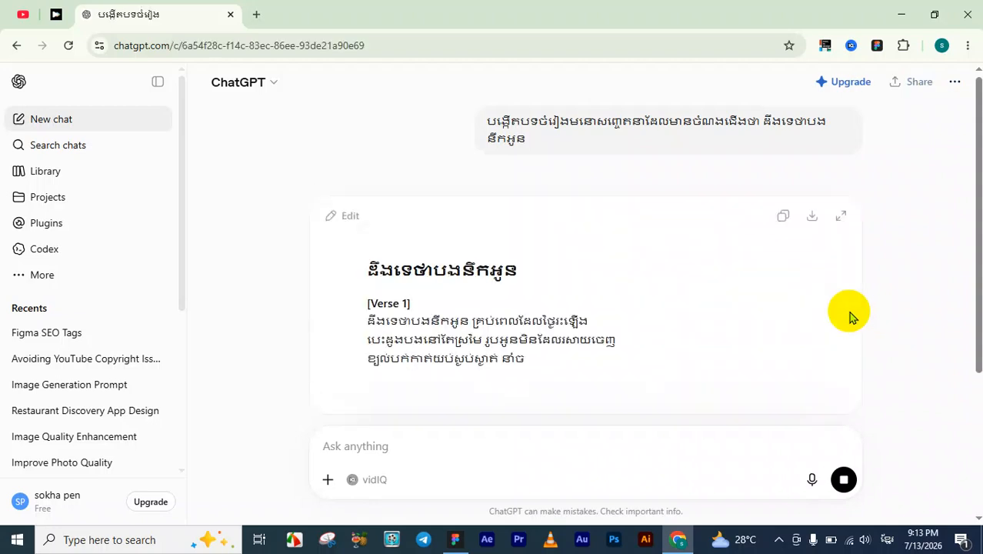
pyautogui.click(890, 248)
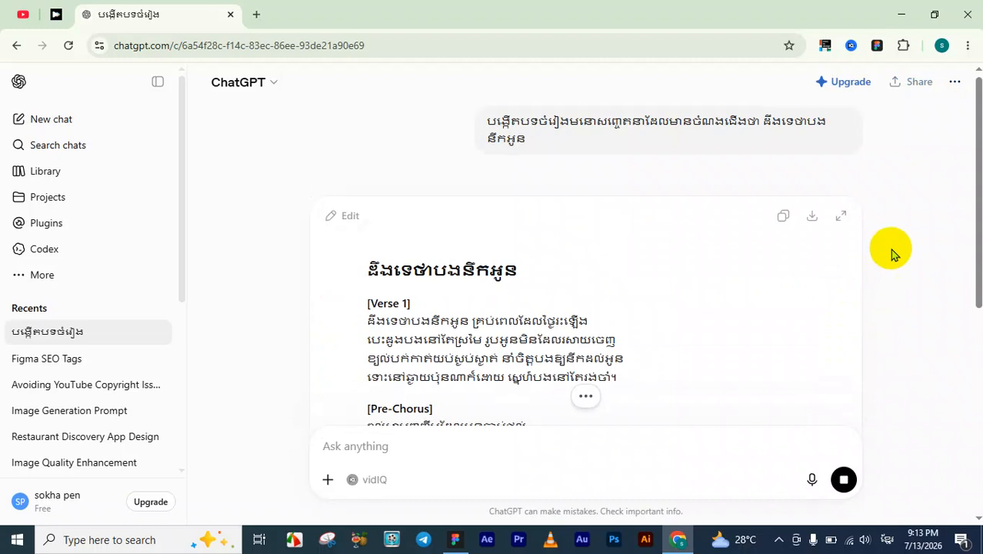
# Step: Copy ChatGPT's full response containing the generated song lyrics
pyautogui.scroll(-2, 821, 252)
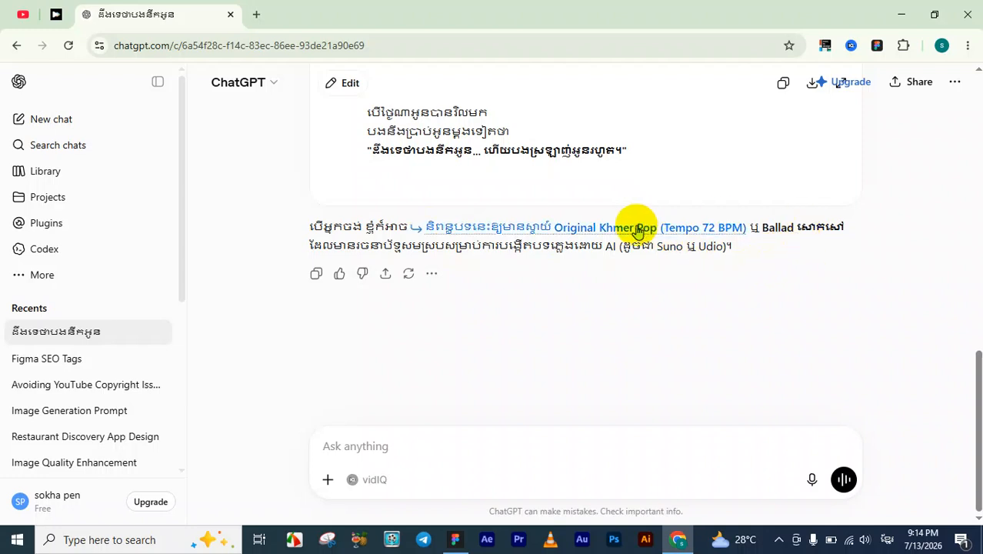
pyautogui.scroll(3, 408, 282)
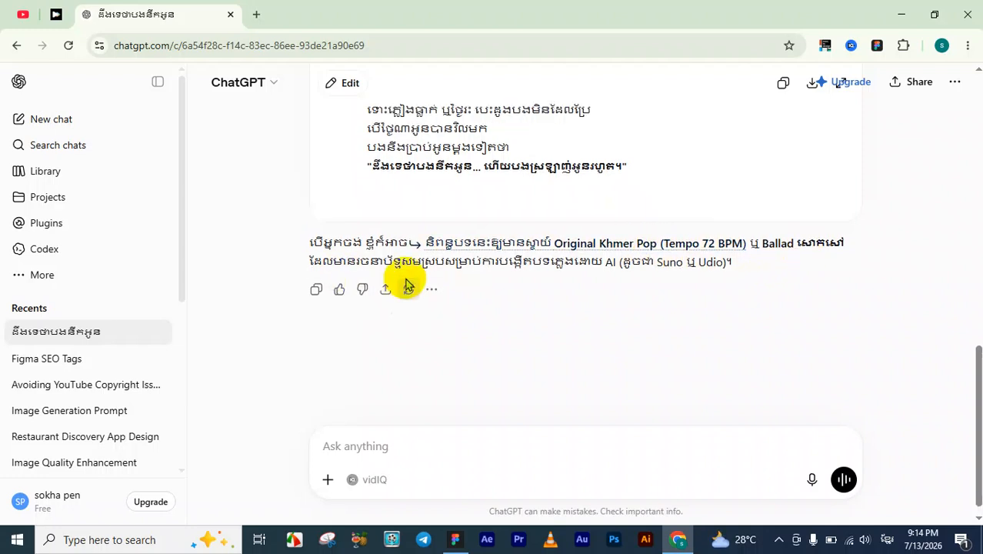
pyautogui.scroll(-2, 405, 285)
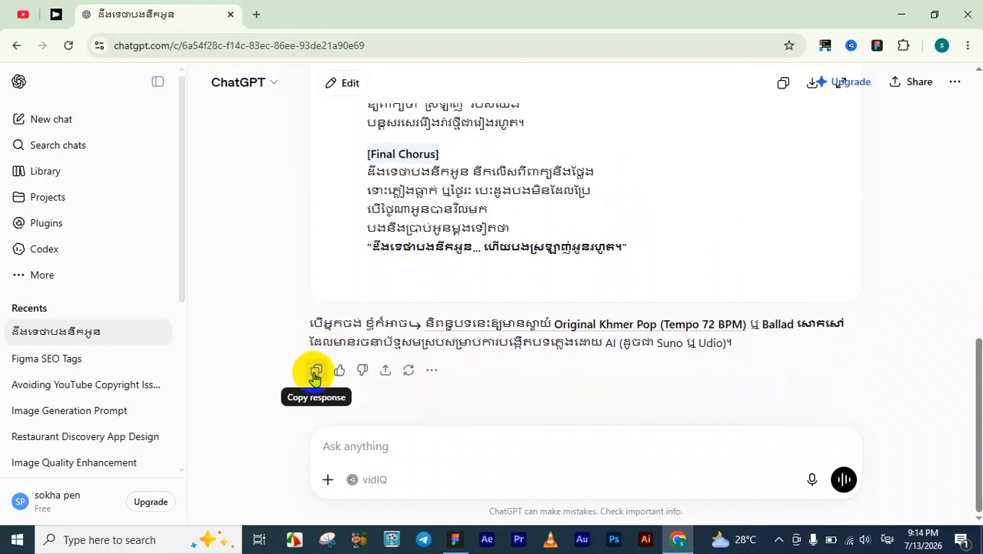
pyautogui.click(318, 371)
pyautogui.scroll(5, 320, 374)
pyautogui.scroll(4, 320, 375)
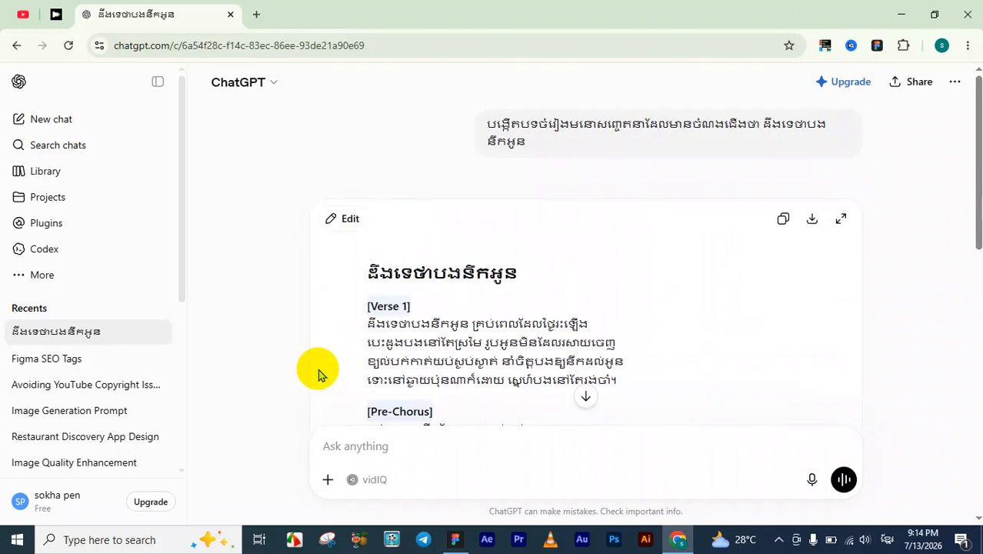
# Step: Switch to Flow Music, paste the copied lyrics into the Producer prompt and check them through to the final chorus
pyautogui.click(56, 15)
pyautogui.click(325, 136)
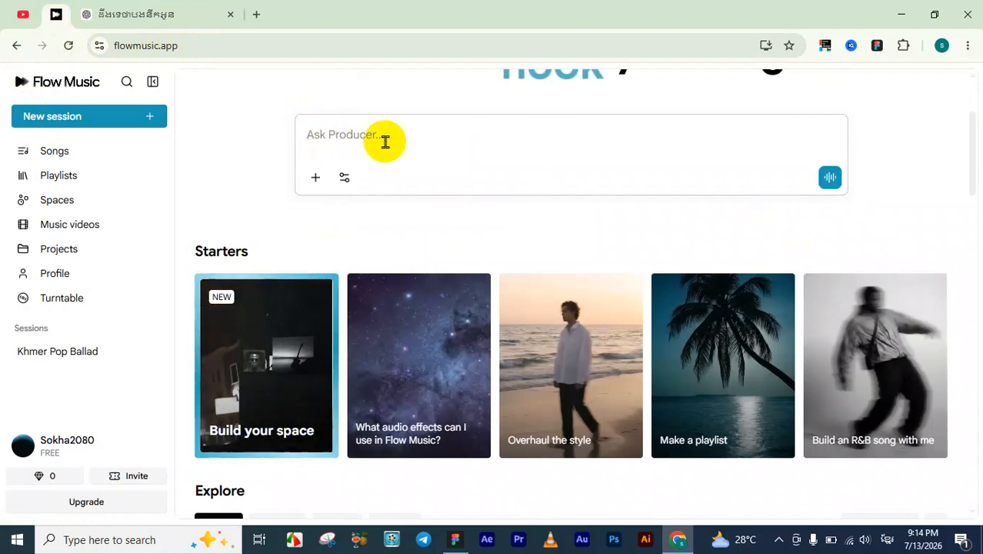
pyautogui.rightClick(336, 134)
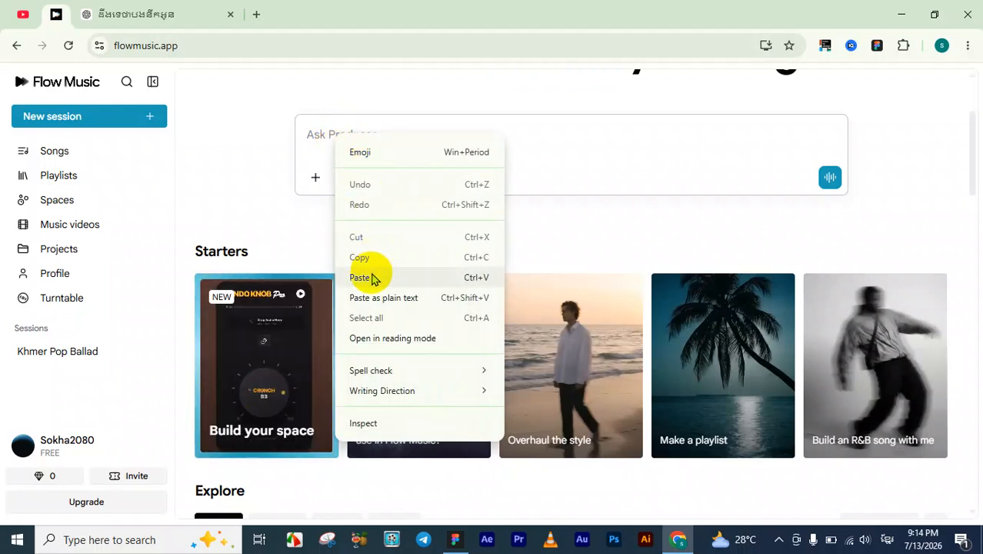
pyautogui.click(372, 279)
pyautogui.scroll(1, 361, 203)
pyautogui.scroll(5, 362, 206)
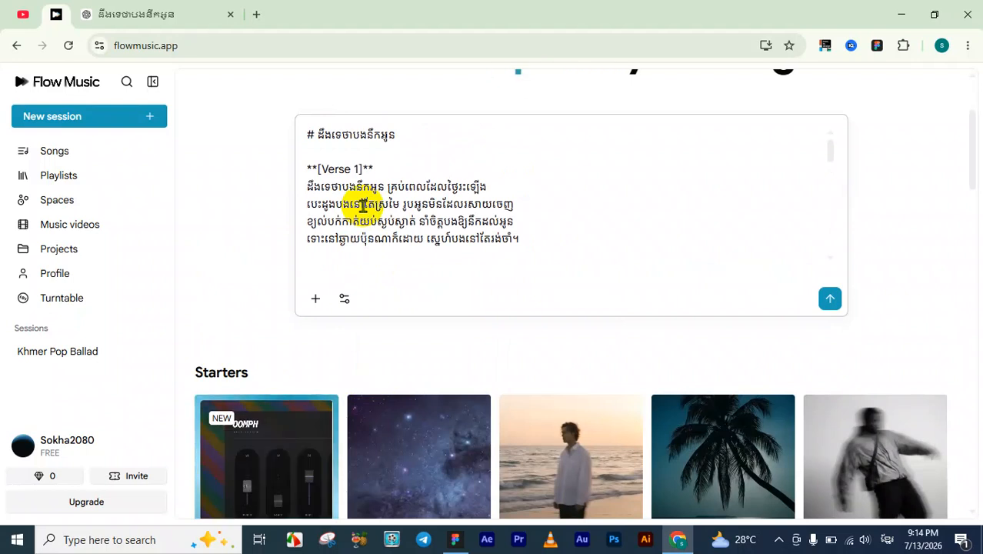
pyautogui.scroll(-10, 362, 206)
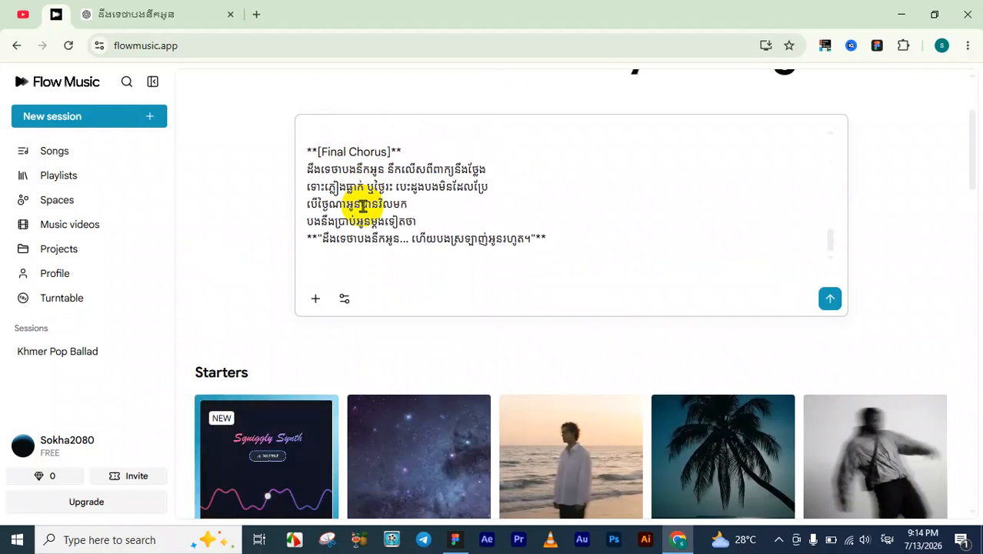
pyautogui.scroll(-2, 362, 208)
pyautogui.scroll(3, 362, 207)
pyautogui.rightClick(565, 340)
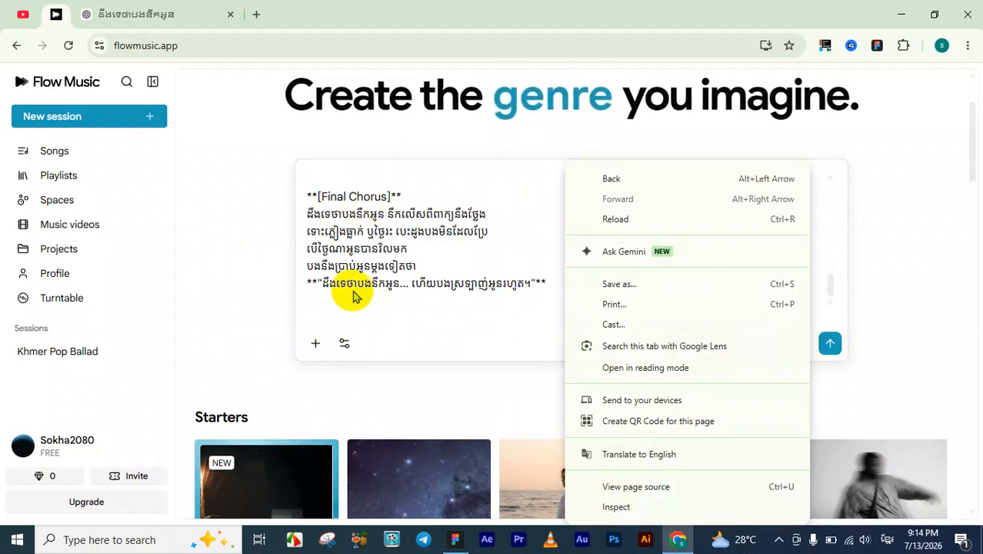
pyautogui.click(354, 292)
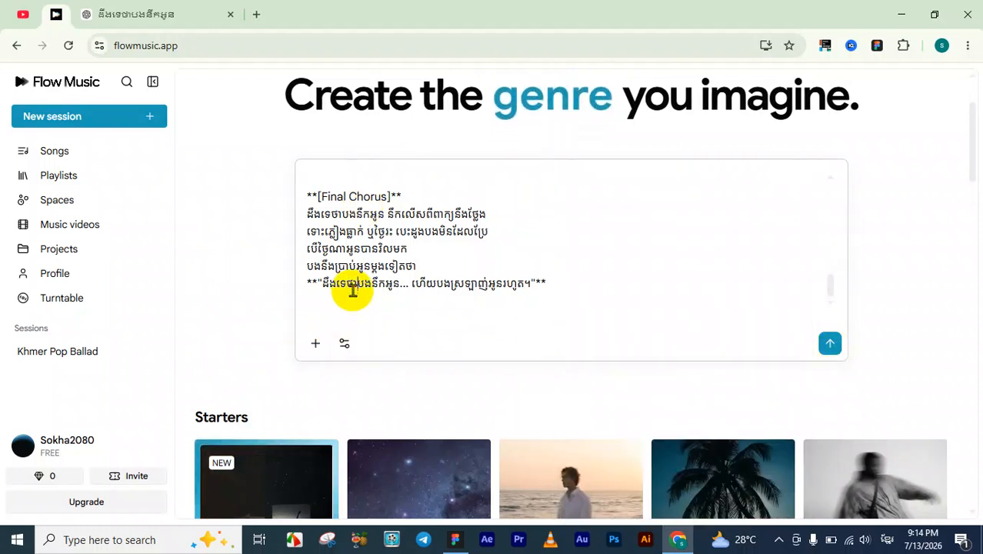
# Step: Examine the Instrument, Ghostwriter and Producer model options for the prompt
pyautogui.click(344, 343)
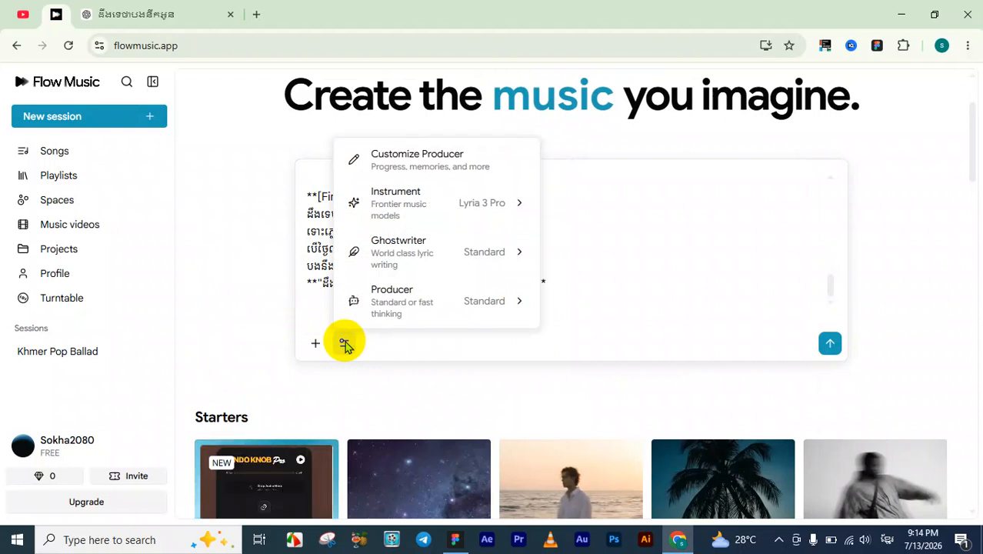
pyautogui.moveTo(476, 205)
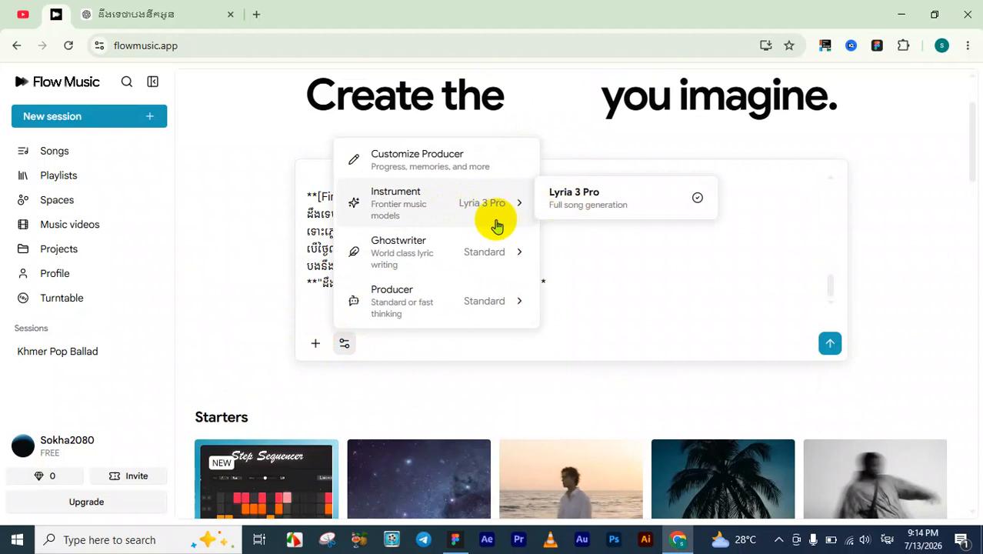
pyautogui.moveTo(510, 271)
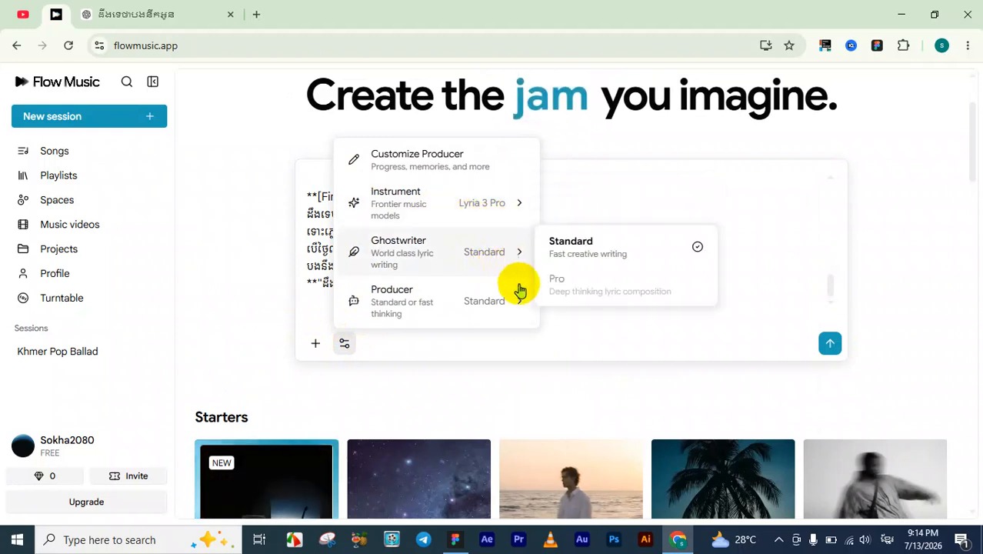
pyautogui.moveTo(514, 302)
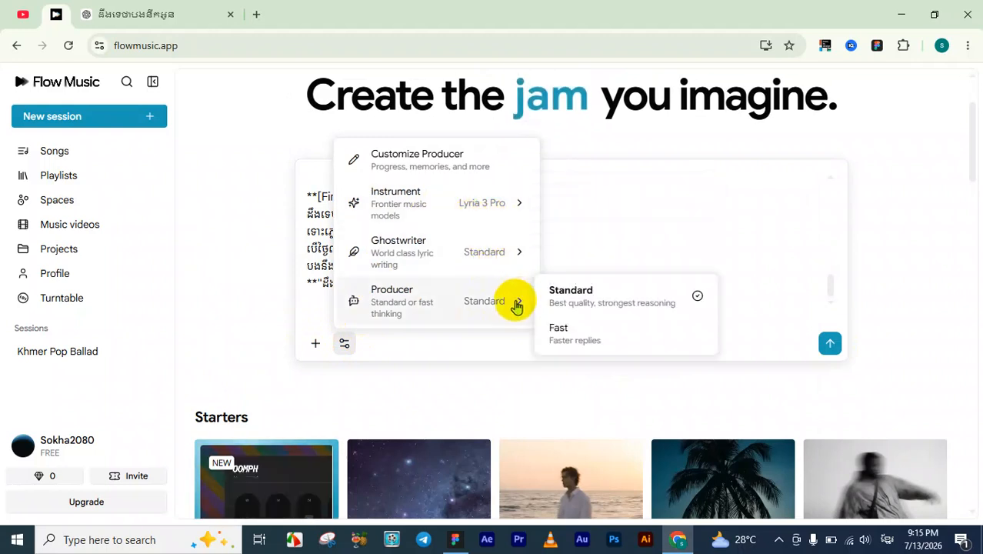
pyautogui.click(613, 192)
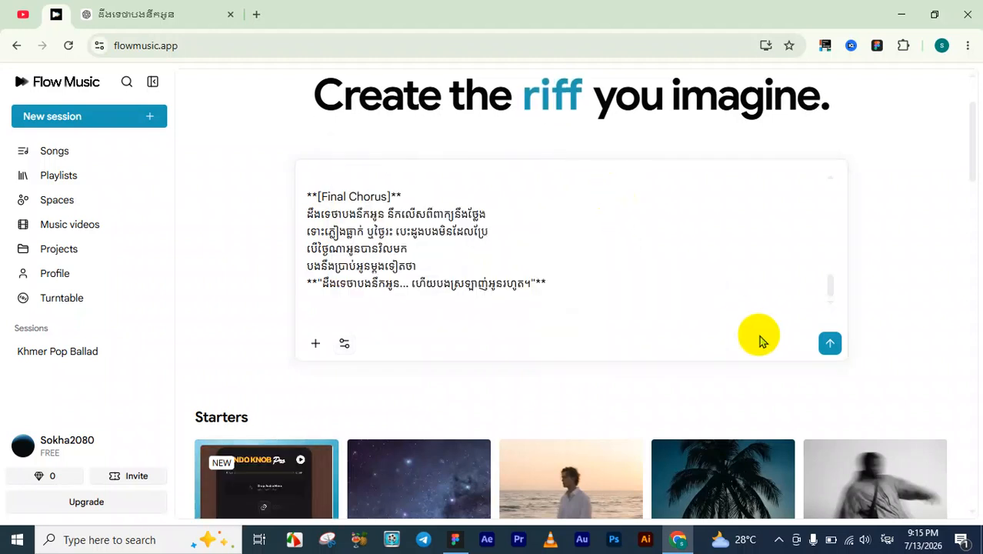
# Step: Submit the pasted lyrics to Producer to generate the songs
pyautogui.click(830, 345)
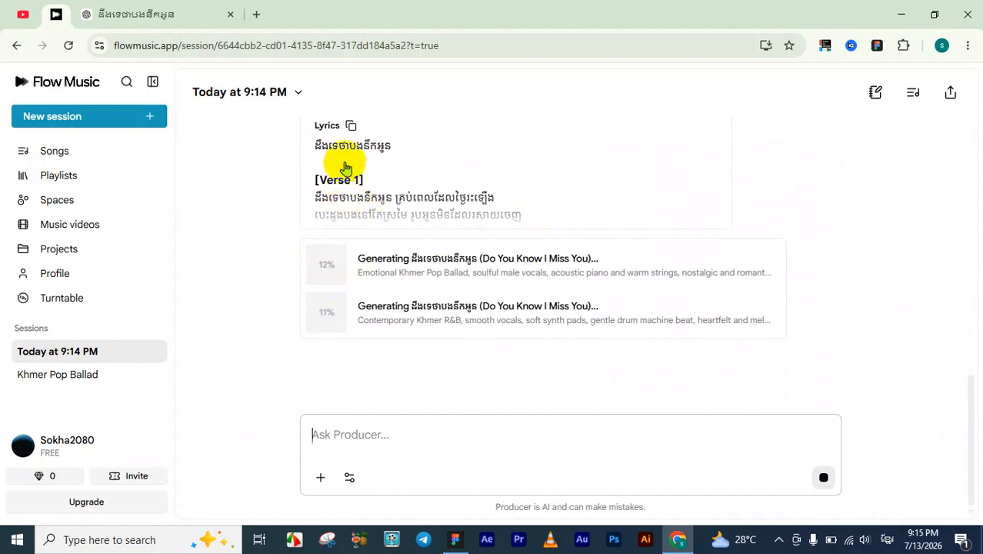
pyautogui.scroll(1, 346, 169)
pyautogui.scroll(-1, 346, 168)
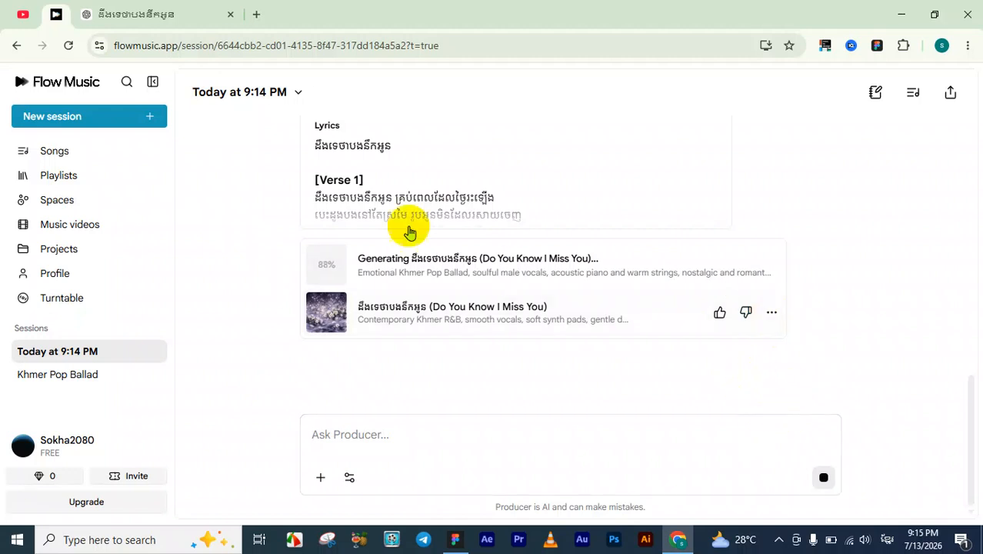
# Step: Examine the available actions, including the download option, for the Contemporary Khmer R&B version of the song
pyautogui.click(769, 314)
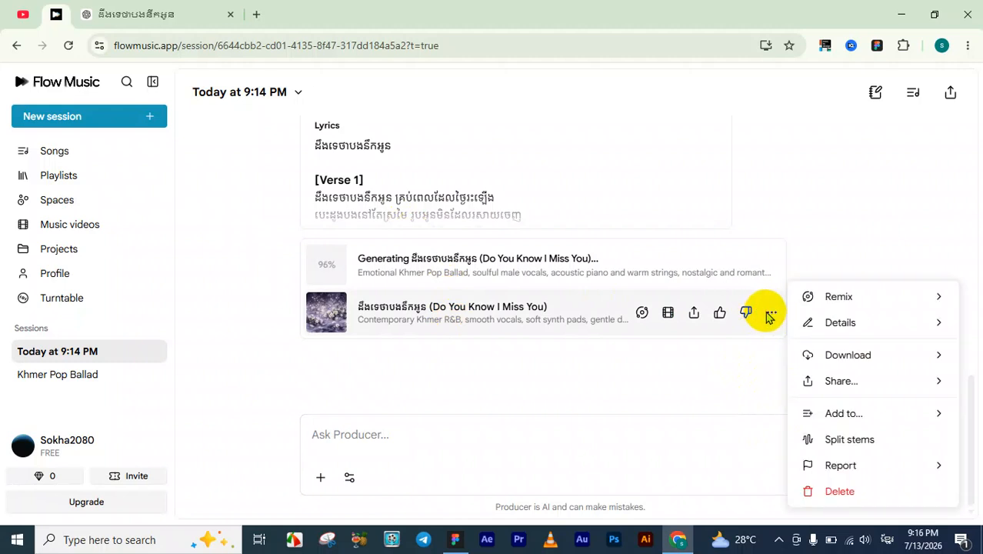
pyautogui.moveTo(838, 361)
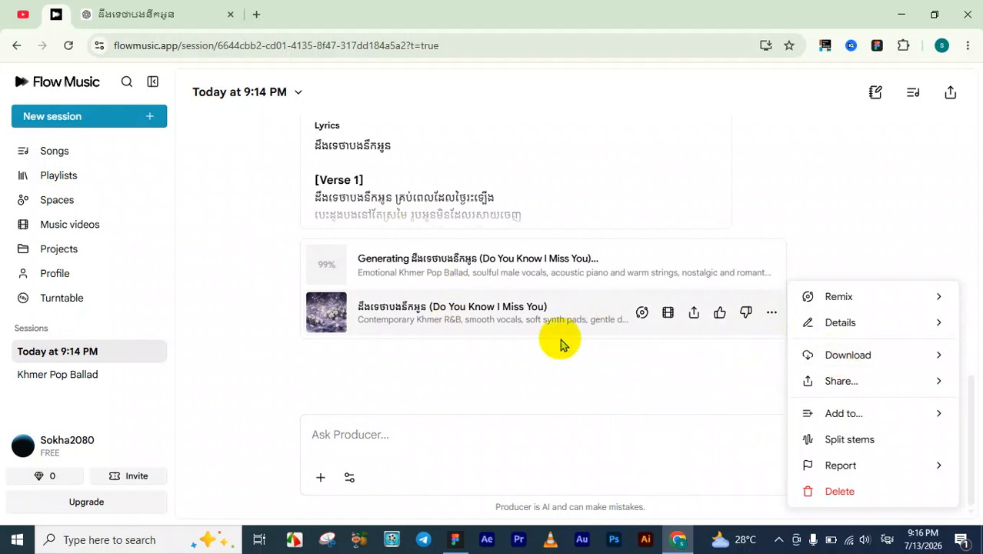
pyautogui.click(547, 366)
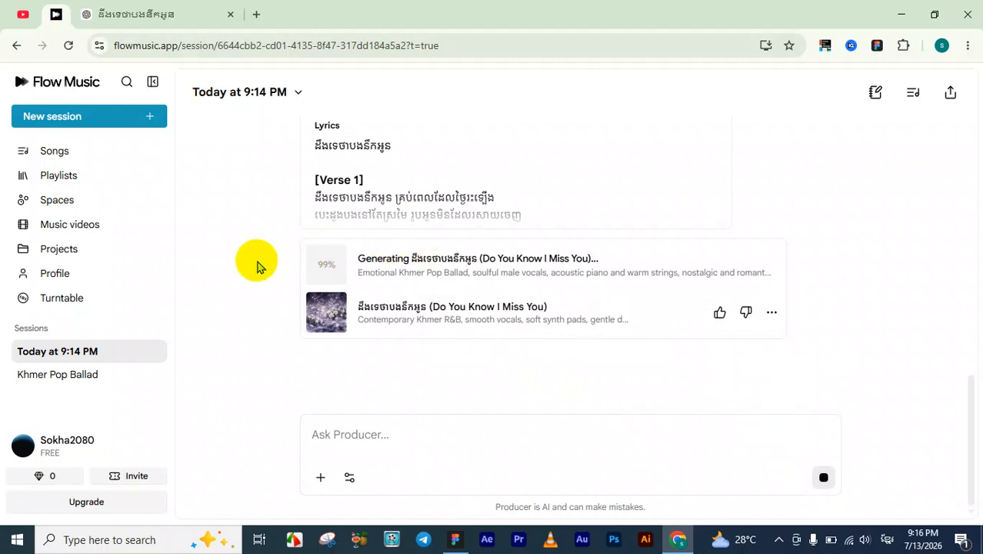
# Step: Play the Emotional Khmer Pop Ballad version of the generated song
pyautogui.moveTo(556, 296)
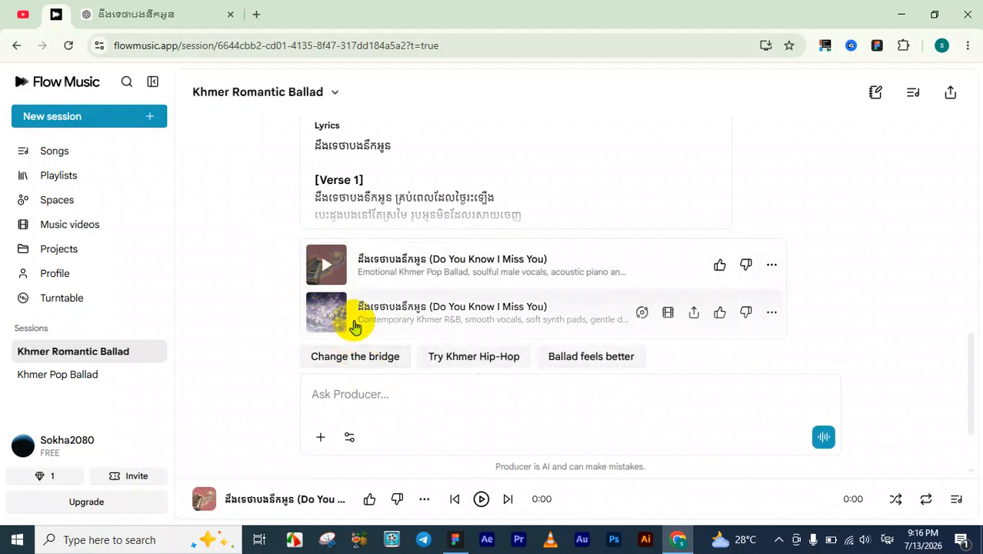
pyautogui.scroll(-2, 350, 311)
pyautogui.scroll(2, 350, 312)
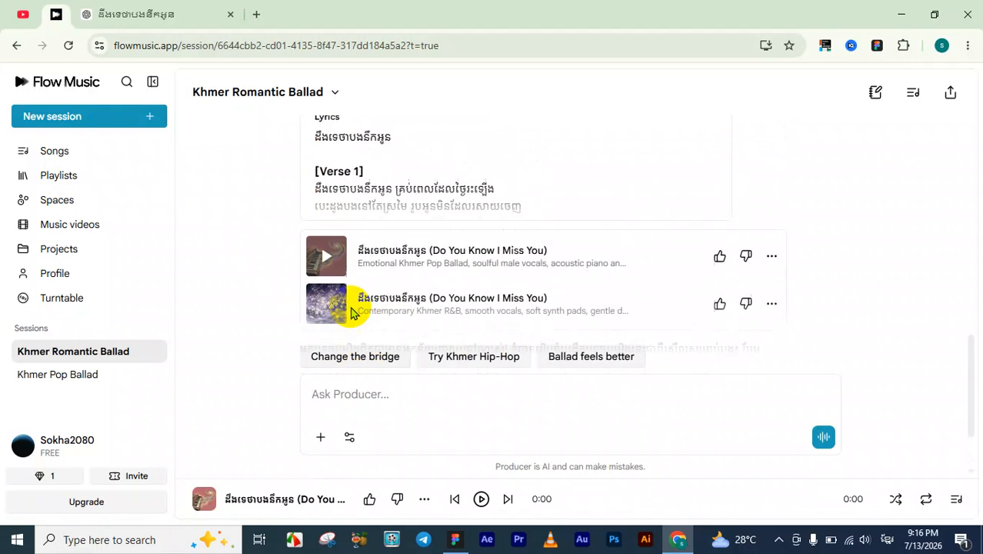
pyautogui.scroll(-2, 352, 313)
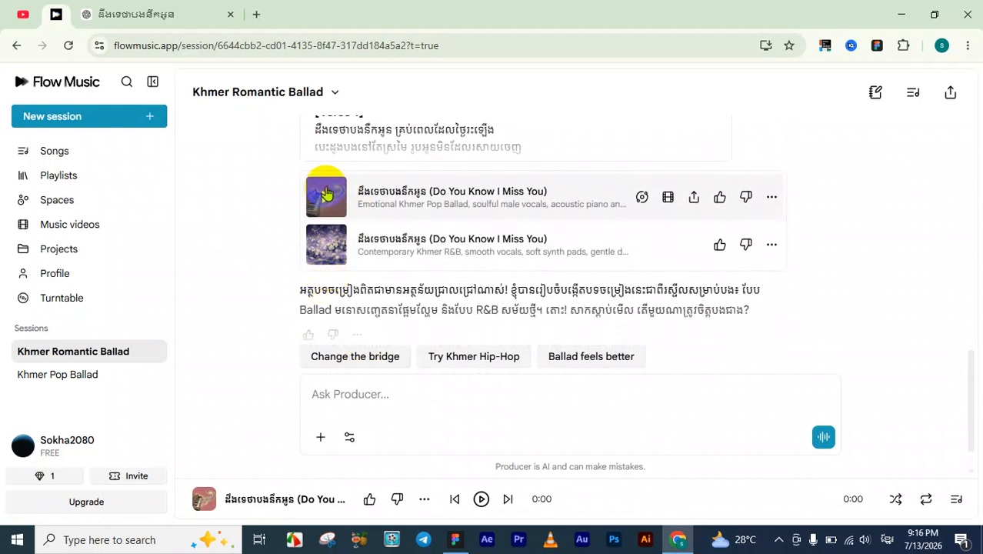
pyautogui.click(327, 194)
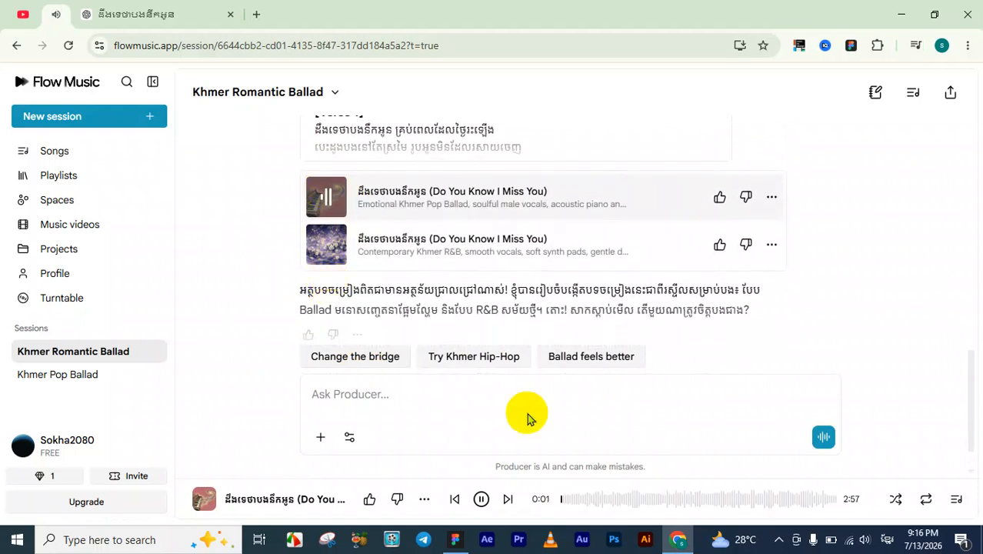
# Step: Set the system speaker volume to 66 while the song plays
pyautogui.click(865, 541)
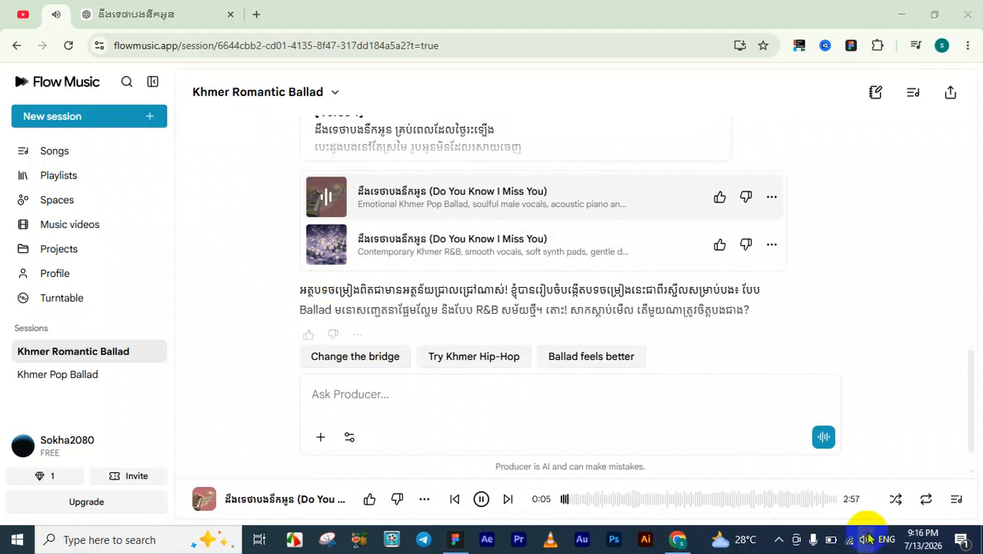
pyautogui.click(867, 539)
pyautogui.moveTo(856, 505); pyautogui.dragTo(881, 506)
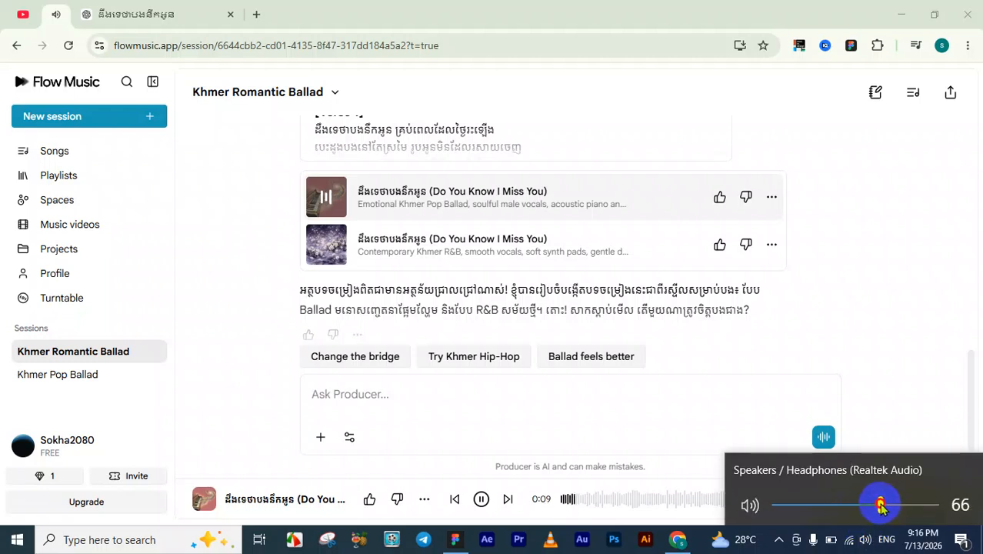
pyautogui.click(896, 315)
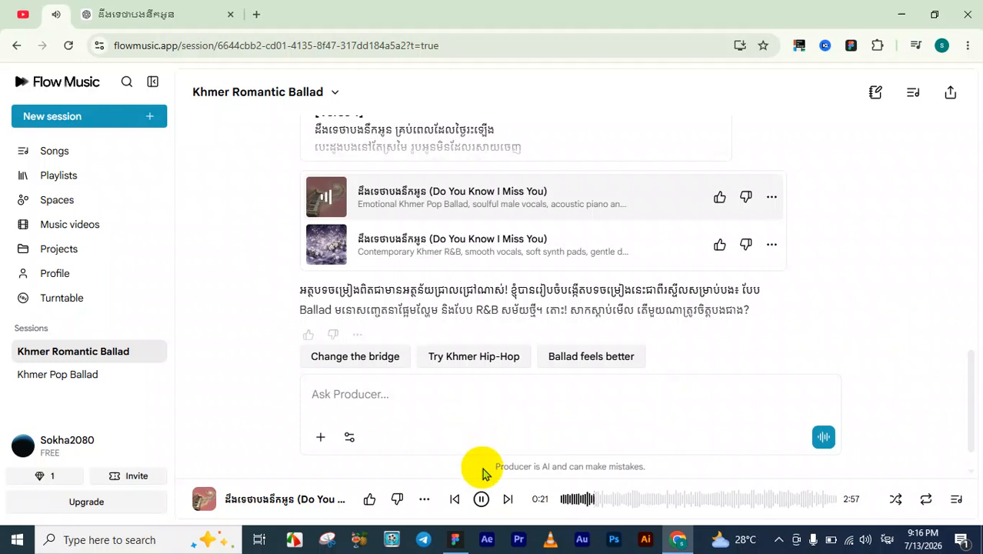
# Step: Pause the Emotional Khmer Pop Ballad version, sample the Contemporary Khmer R&B version, and switch back to the ballad
pyautogui.click(481, 500)
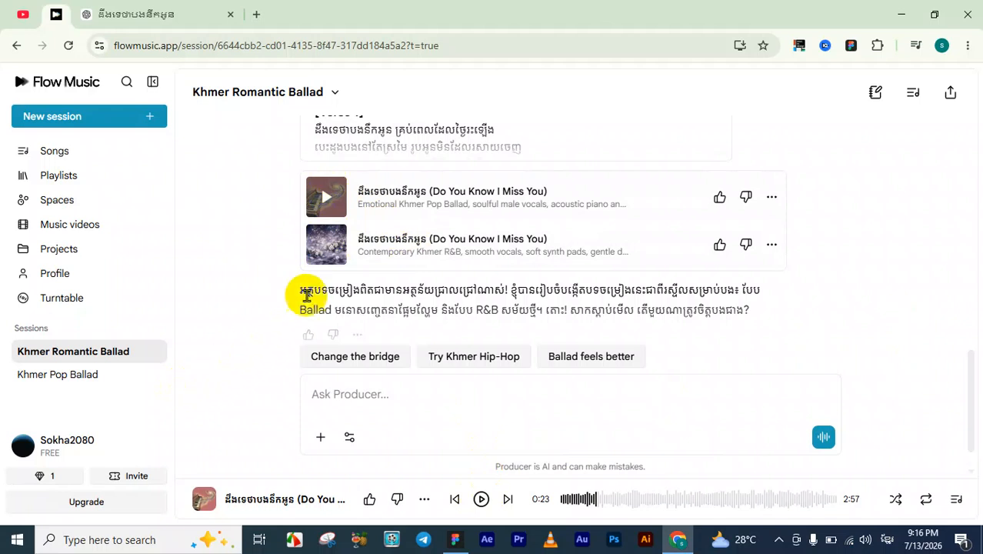
pyautogui.click(327, 243)
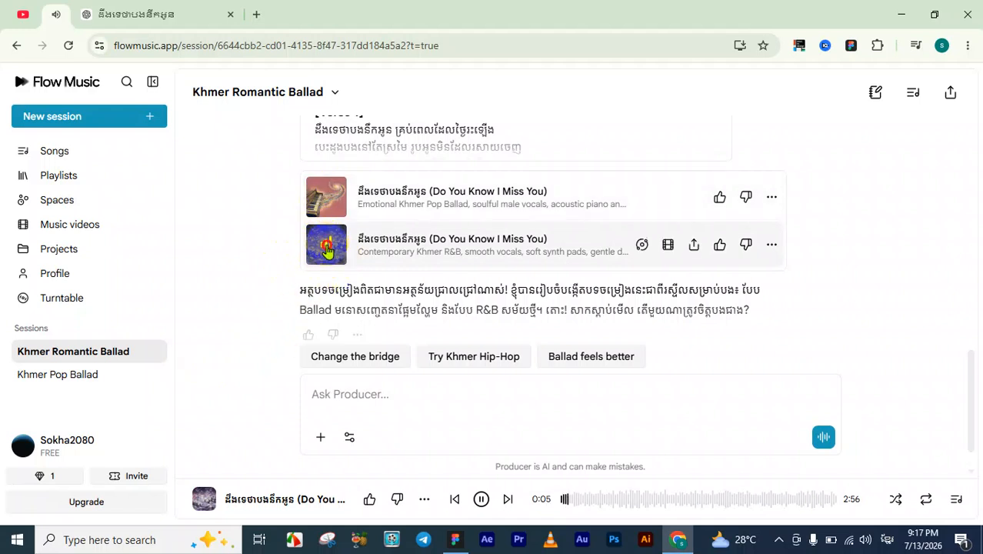
pyautogui.click(324, 196)
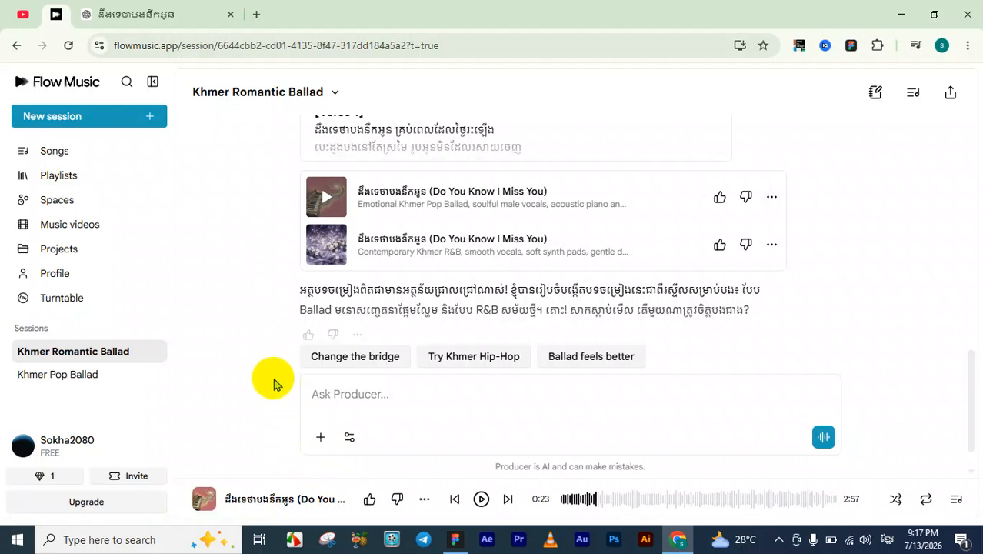
# Step: Examine the available download formats for the Emotional Khmer Pop Ballad version of the song
pyautogui.scroll(-1, 268, 379)
pyautogui.scroll(2, 269, 379)
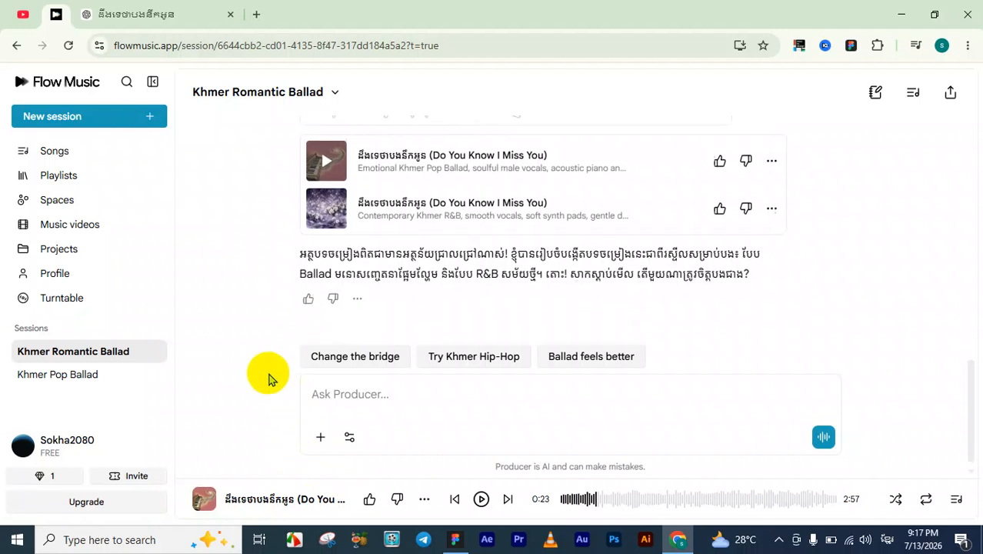
pyautogui.scroll(-2, 268, 379)
pyautogui.scroll(3, 268, 379)
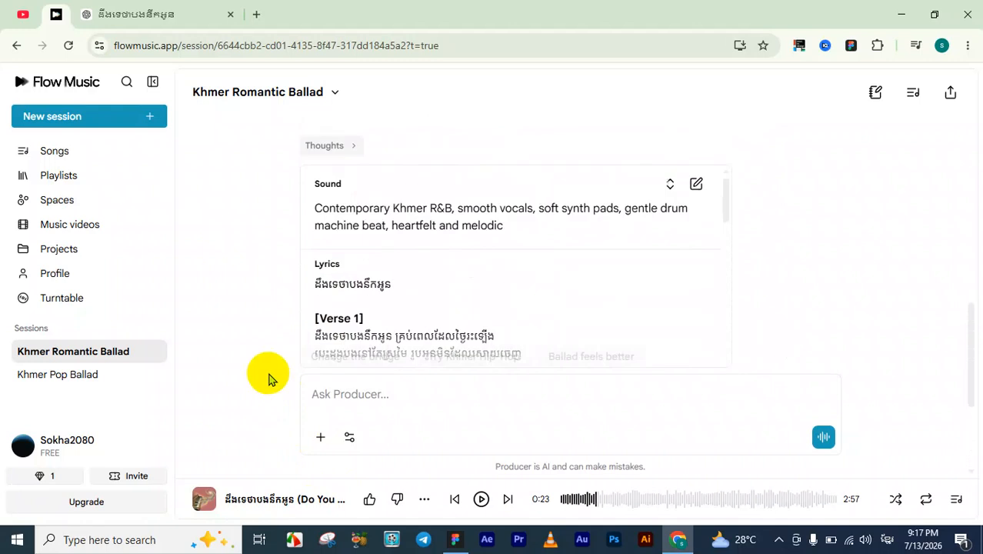
pyautogui.scroll(-3, 268, 379)
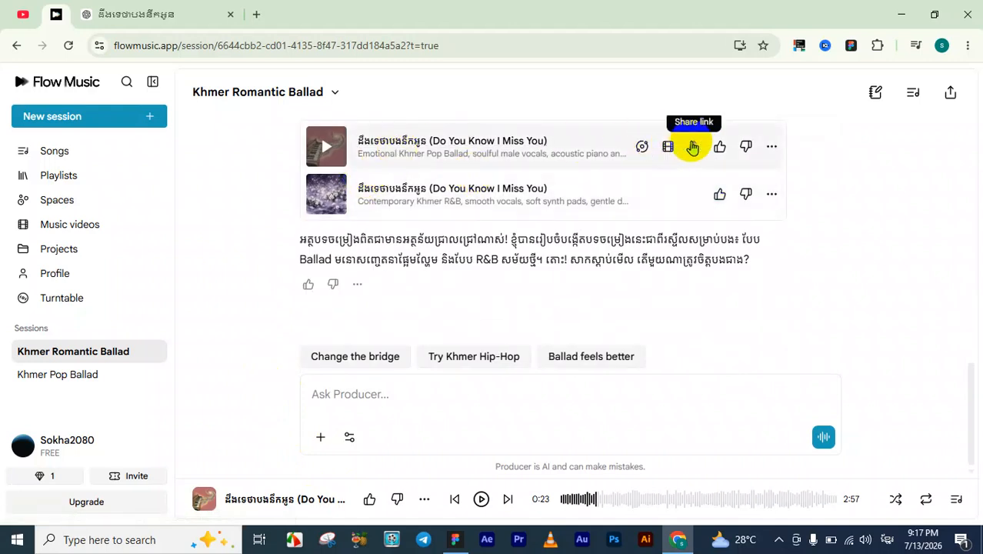
pyautogui.click(771, 146)
pyautogui.moveTo(836, 220)
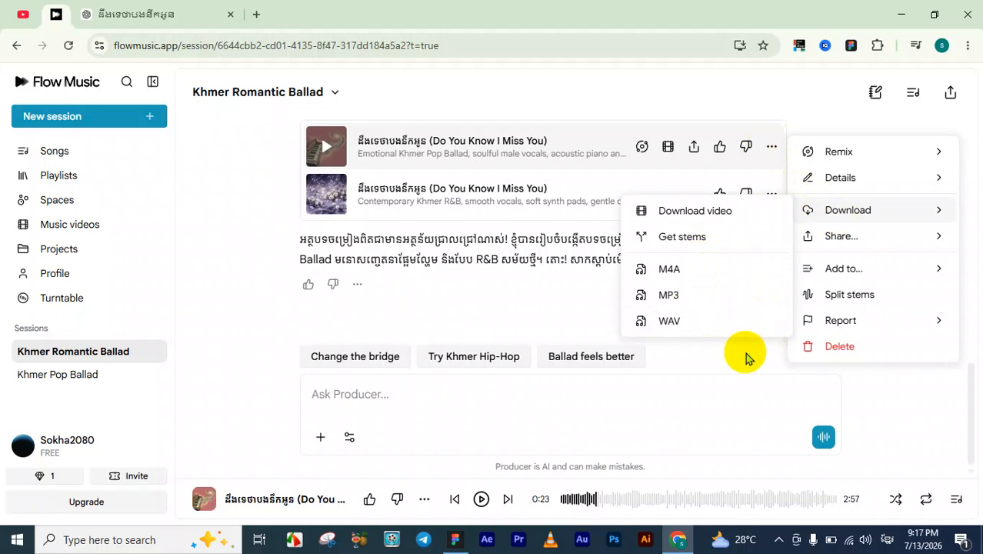
pyautogui.click(228, 205)
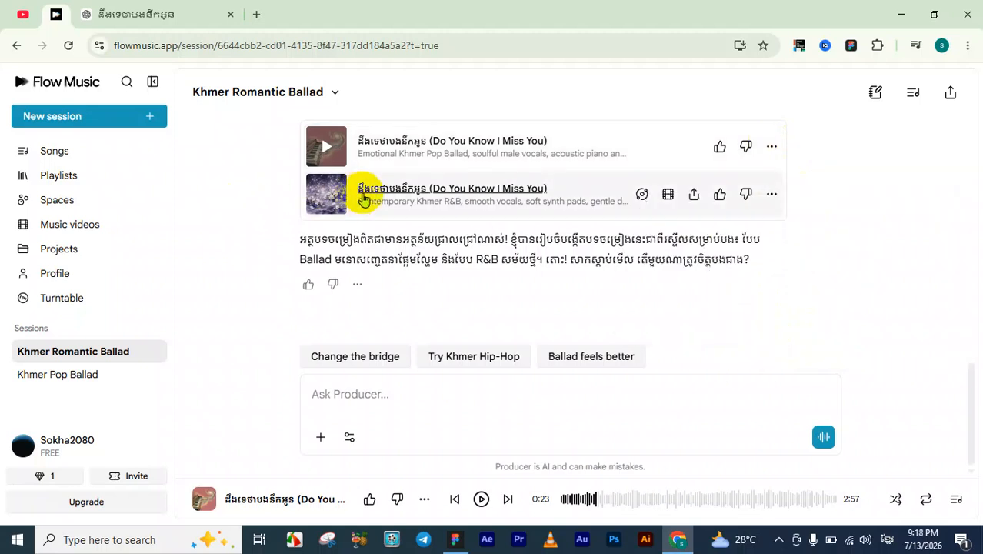
# Step: Play the Contemporary Khmer R&B version of the song from its beginning and pause it after a short listen
pyautogui.click(326, 193)
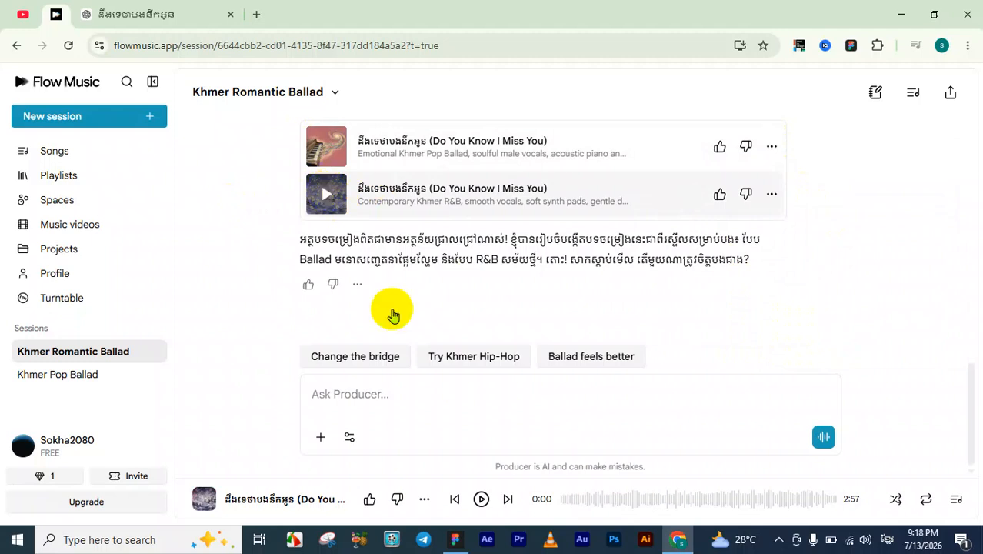
pyautogui.click(559, 498)
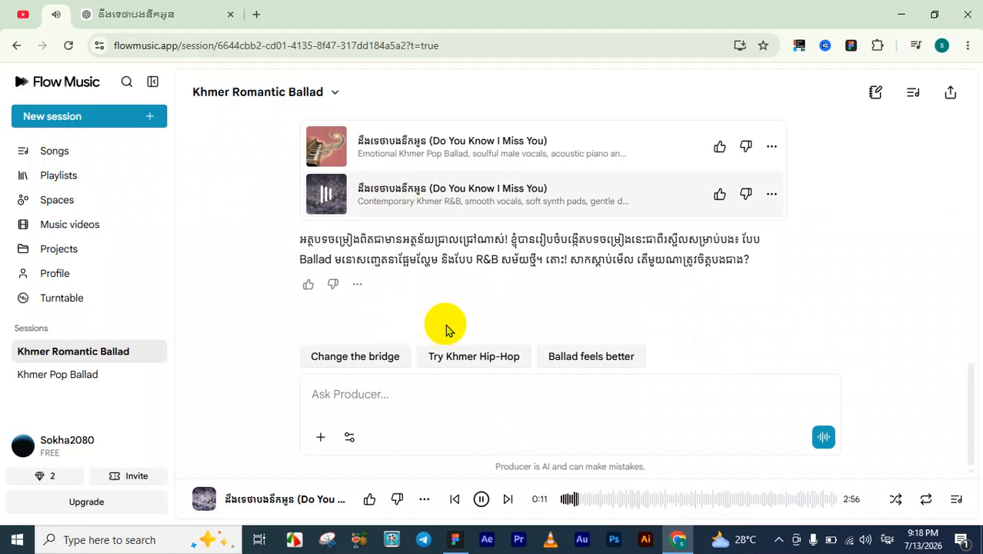
pyautogui.click(480, 499)
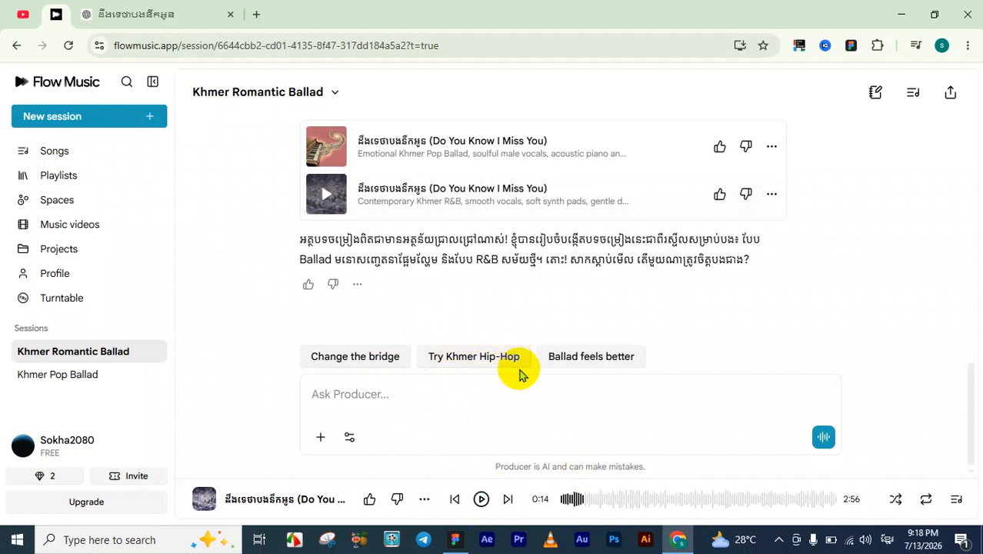
# Step: Have Producer generate new versions of the song using the suggested "Try Khmer Hip-Hop" prompt
pyautogui.click(483, 353)
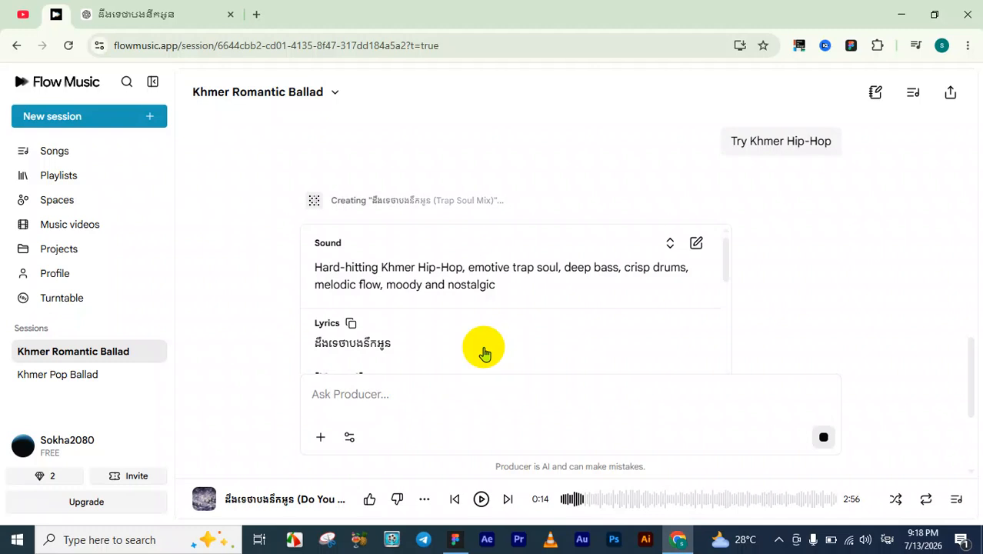
pyautogui.scroll(-10, 483, 353)
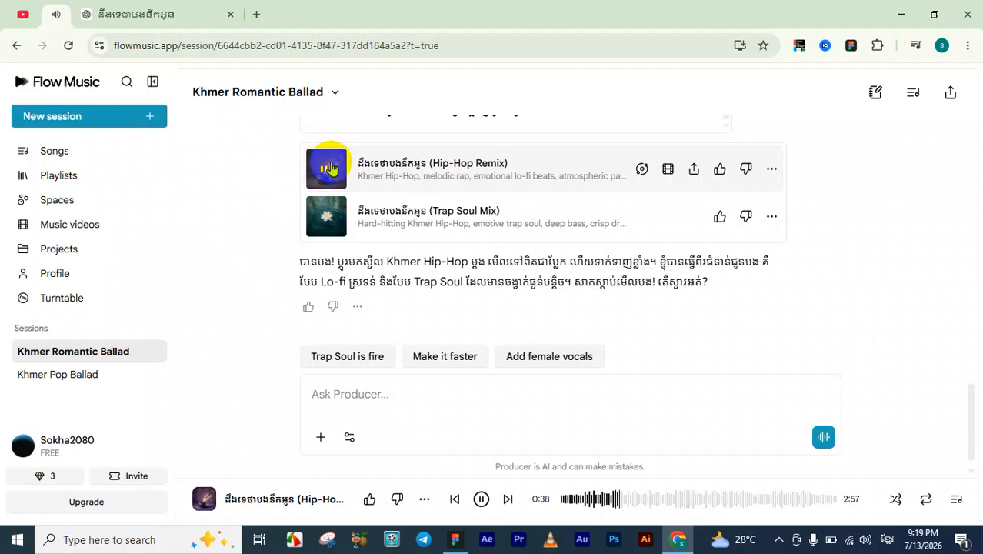
# Step: Play the Trap Soul Mix of the song and pause it after a short listen
pyautogui.click(324, 215)
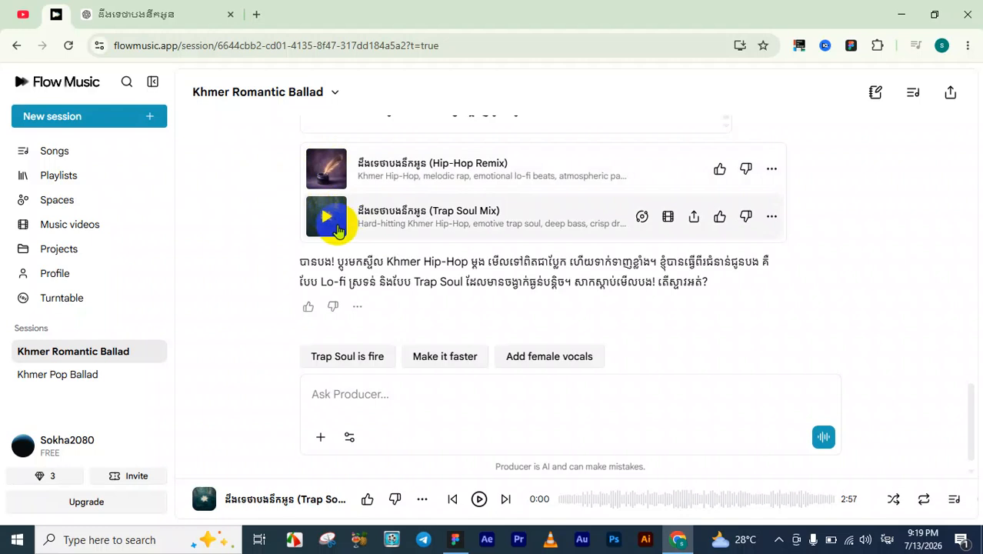
pyautogui.click(331, 218)
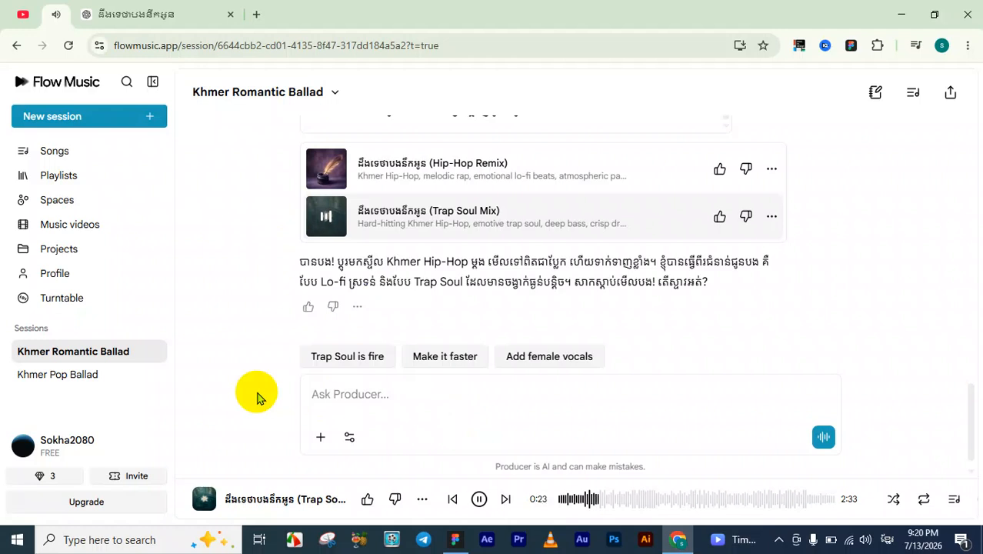
pyautogui.click(326, 218)
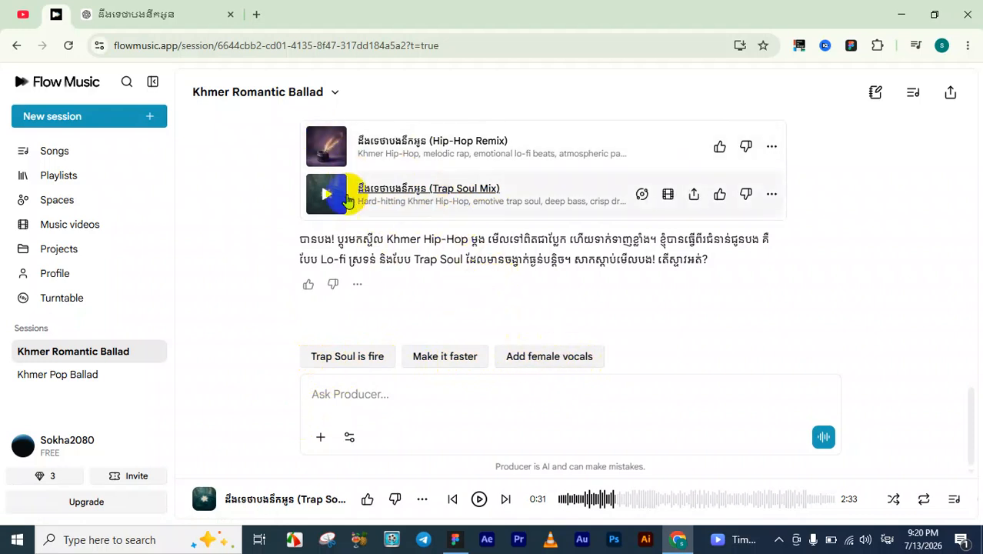
pyautogui.scroll(1, 331, 280)
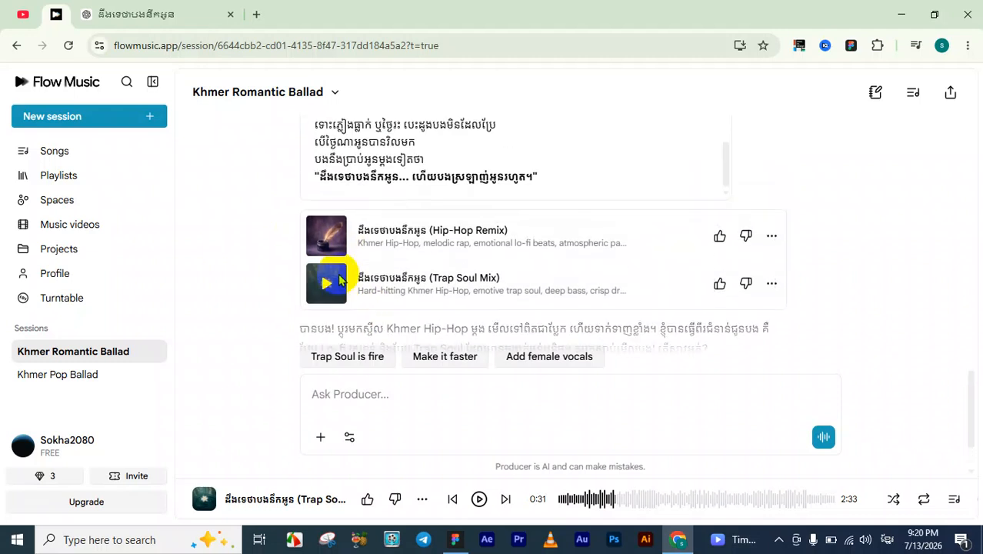
pyautogui.scroll(-1, 339, 281)
pyautogui.scroll(2, 339, 279)
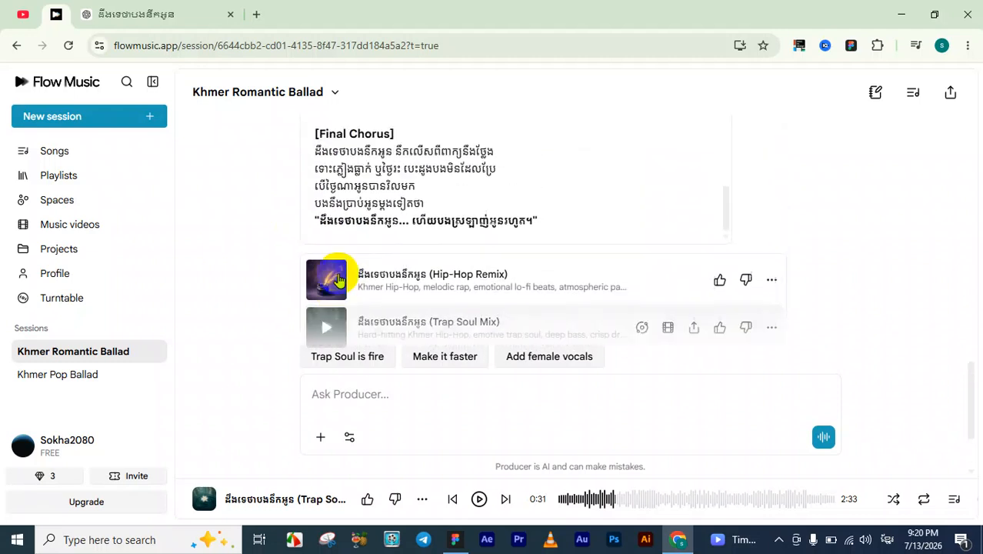
pyautogui.scroll(-2, 336, 278)
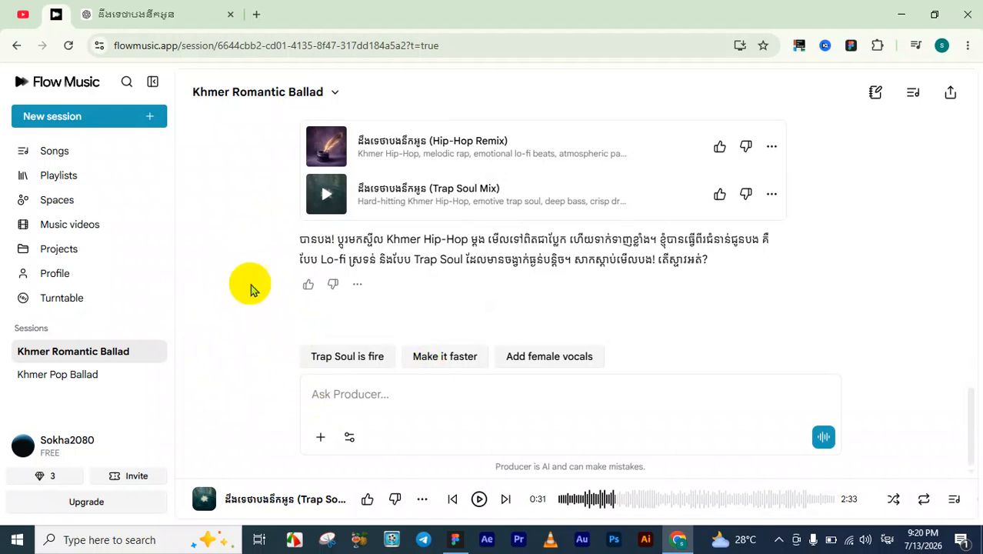
pyautogui.scroll(3, 245, 262)
pyautogui.scroll(-2, 245, 261)
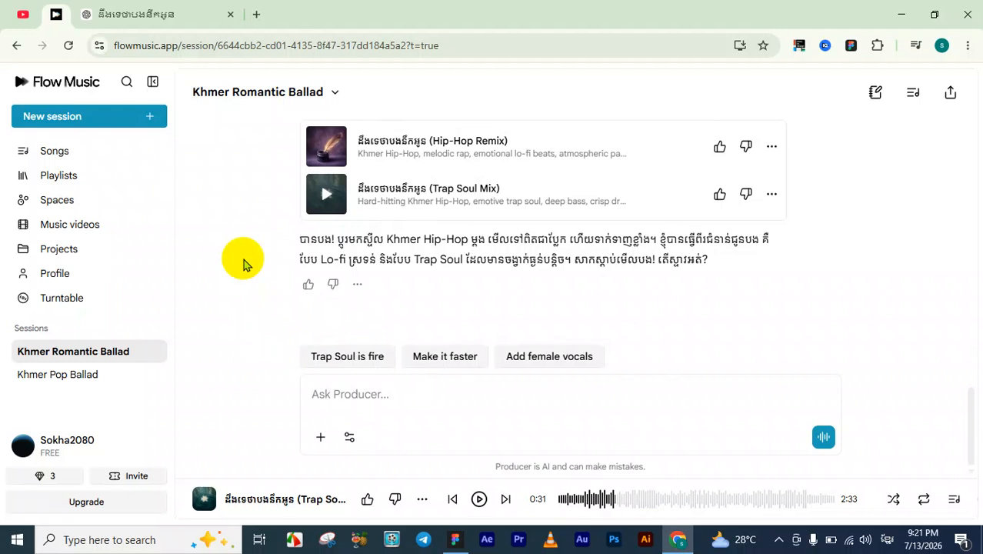
pyautogui.scroll(6, 244, 264)
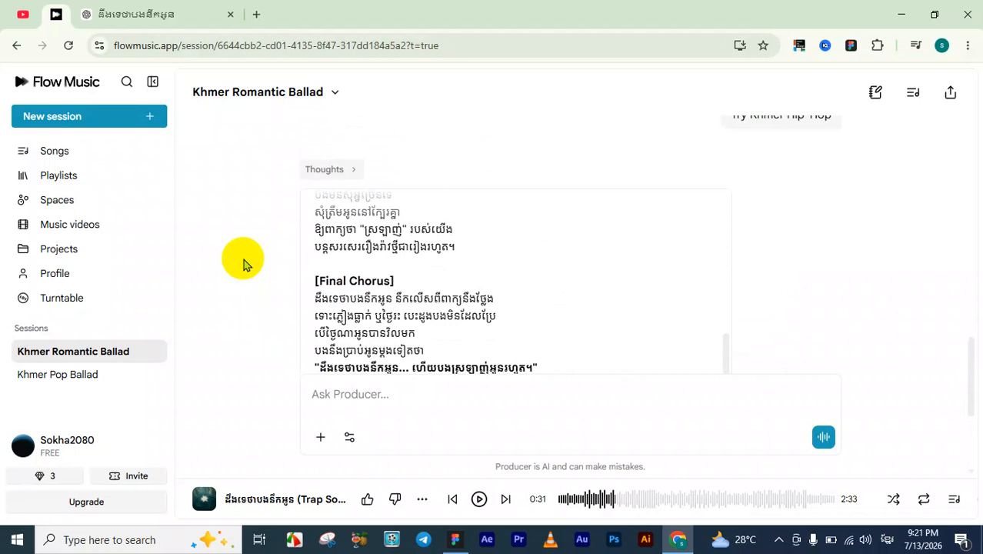
pyautogui.scroll(-6, 244, 263)
pyautogui.scroll(6, 243, 263)
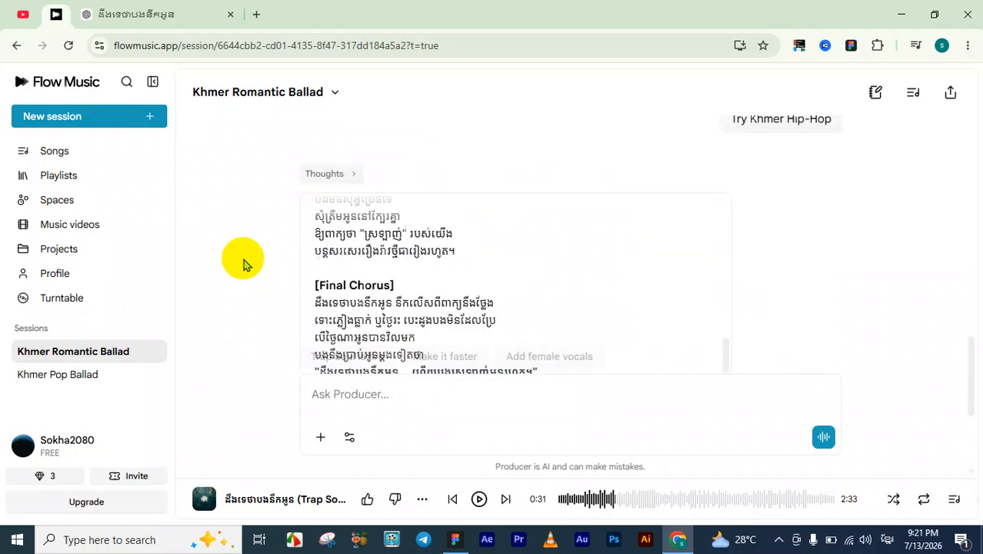
pyautogui.scroll(-5, 243, 263)
pyautogui.scroll(-1, 243, 263)
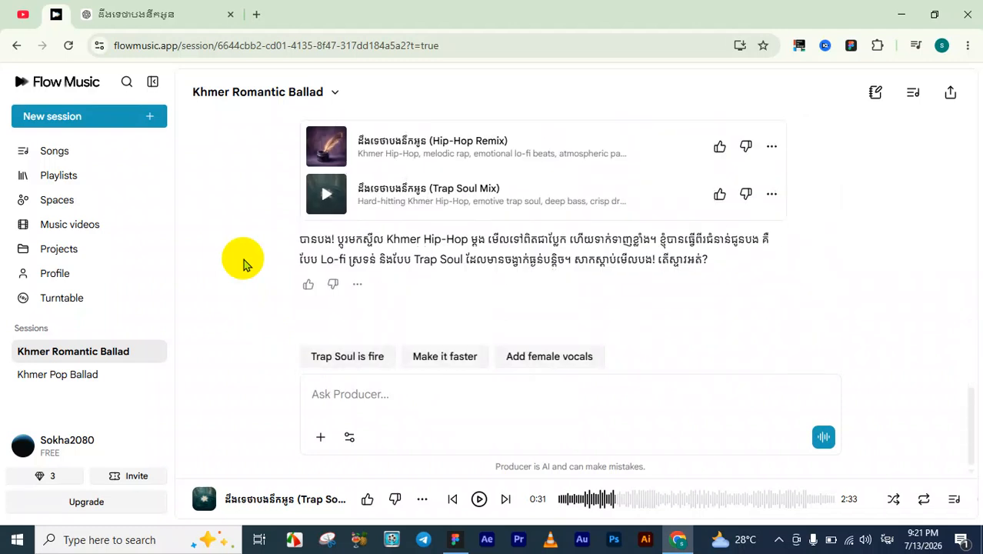